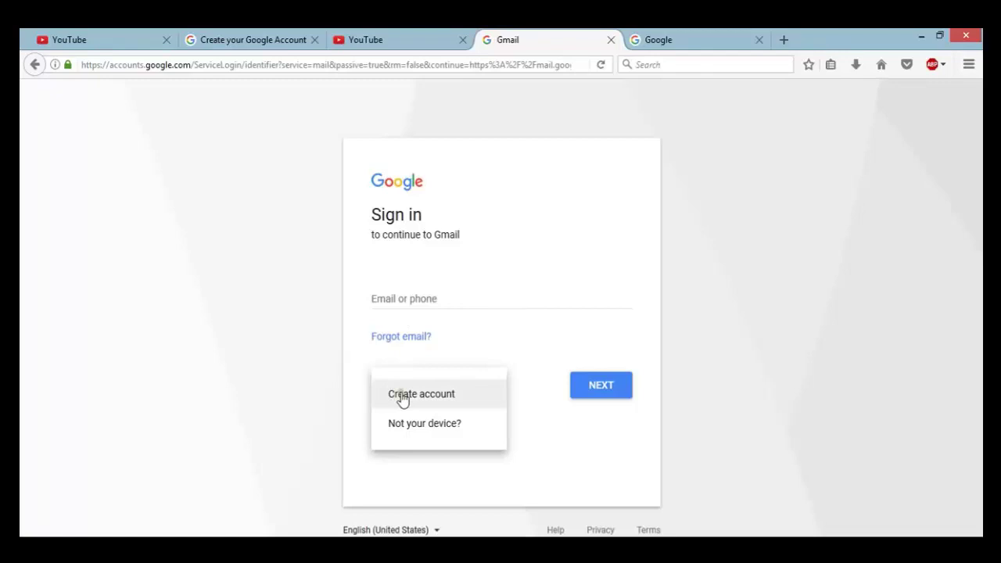
- Submit the filled-in Google account registration form and agree to the Privacy and Terms to create the account
{"action": "left_click", "coordinate": [402, 395]}
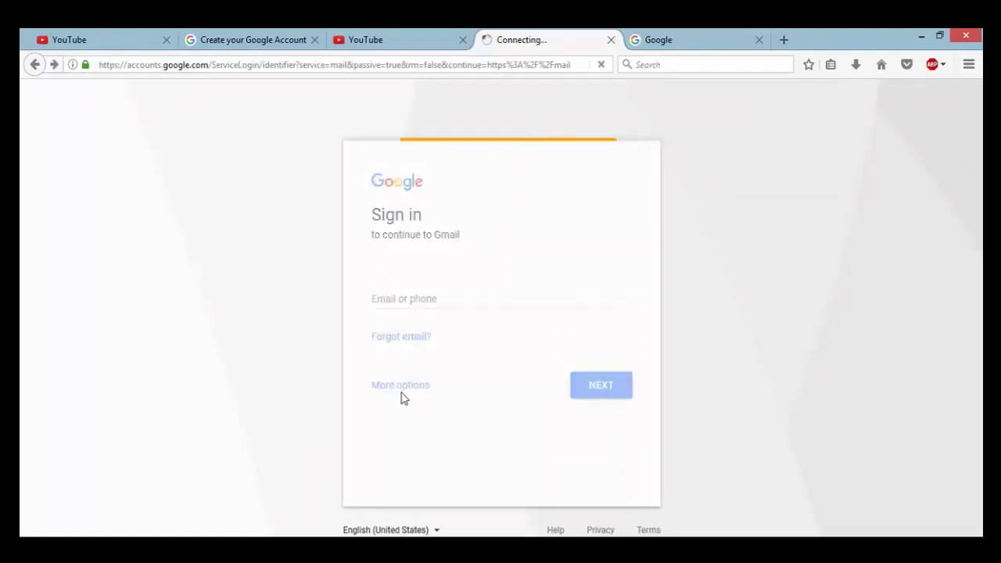
{"action": "left_click", "coordinate": [245, 30]}
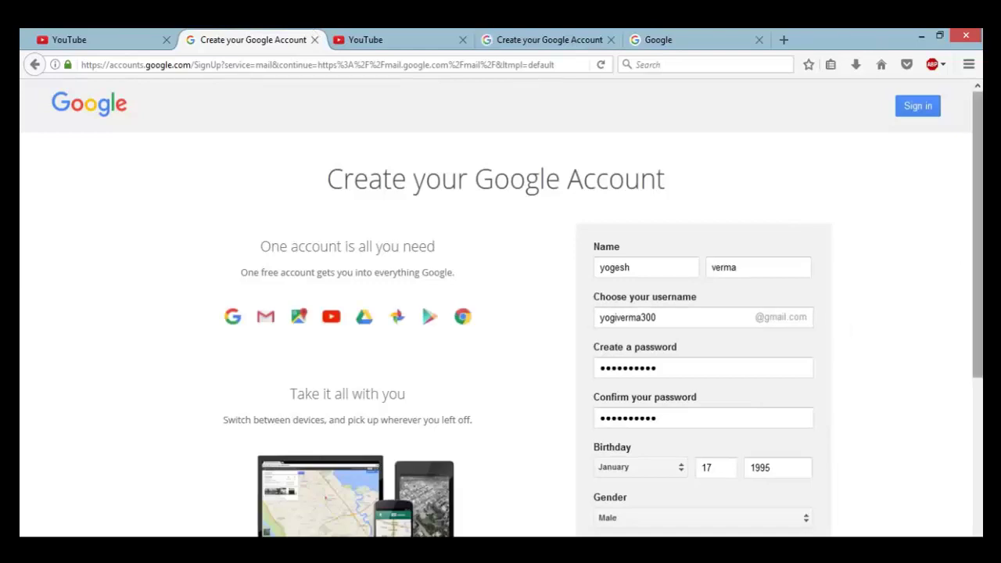
{"action": "scroll", "coordinate": [697, 236], "scroll_direction": "down", "scroll_amount": 3}
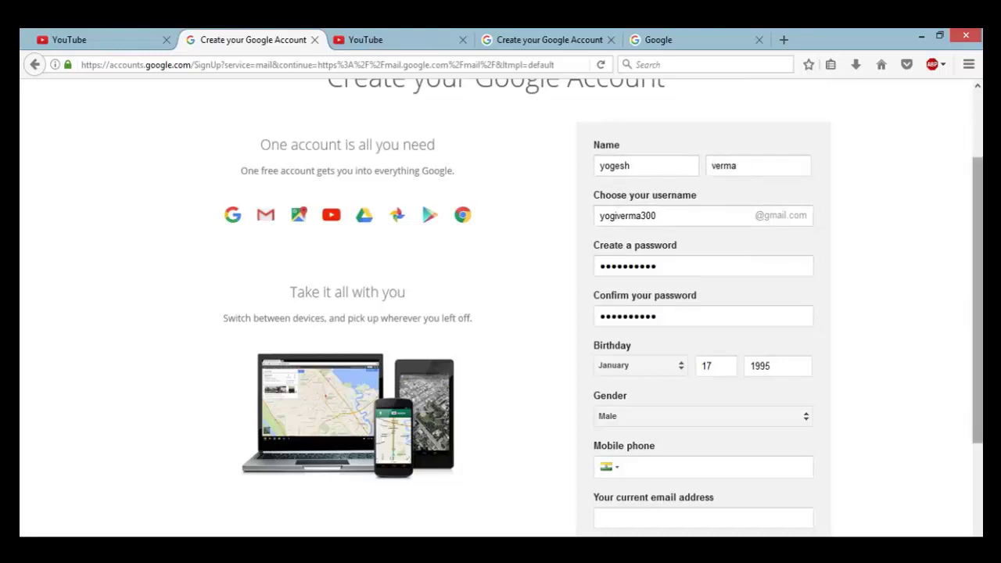
{"action": "left_click_drag", "start_coordinate": [978, 313], "coordinate": [978, 412]}
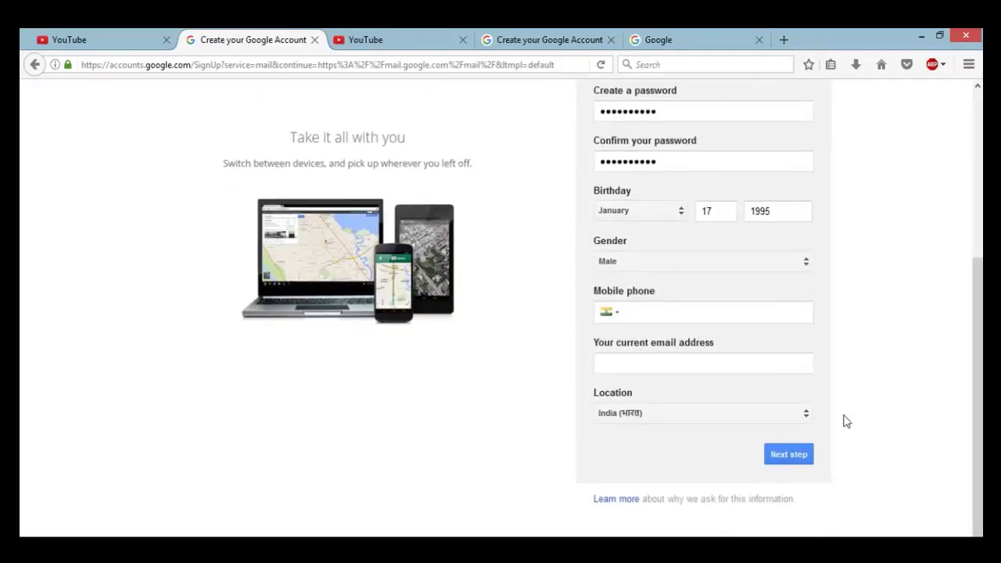
{"action": "left_click", "coordinate": [792, 457]}
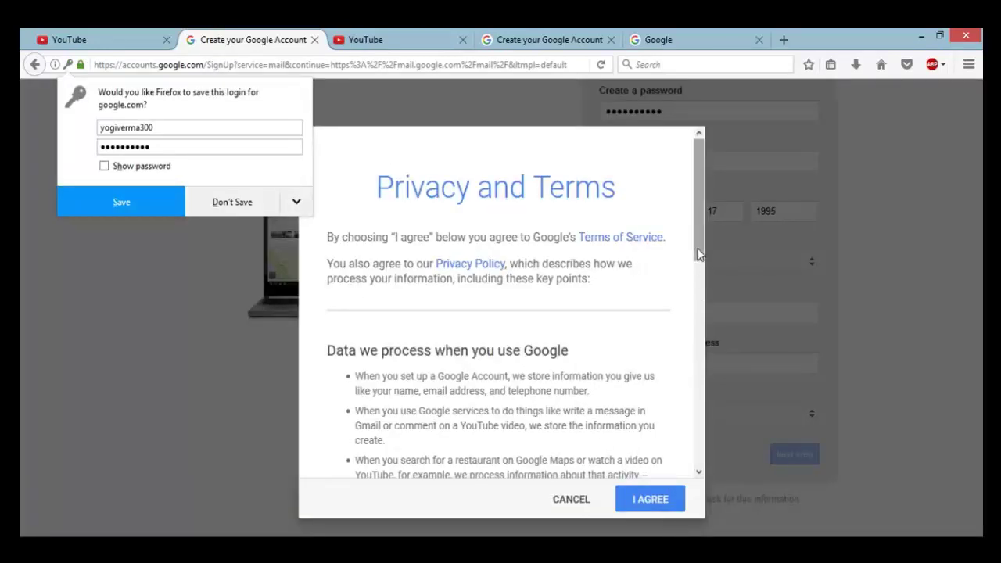
{"action": "left_click_drag", "start_coordinate": [700, 266], "coordinate": [701, 424]}
{"action": "left_click", "coordinate": [639, 498]}
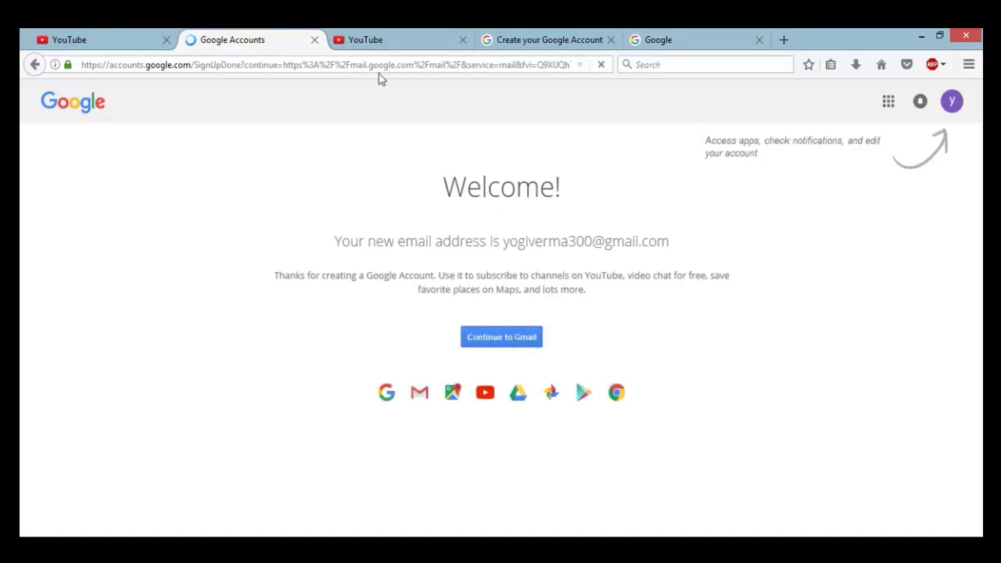
- Switch to YouTube and sign in with the newly created Google account
{"action": "left_click", "coordinate": [375, 39]}
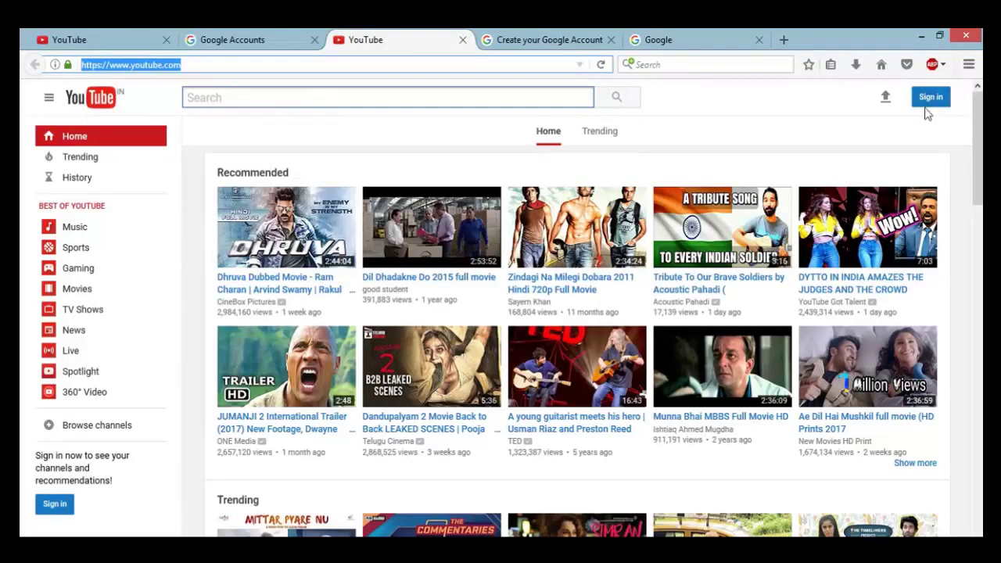
{"action": "left_click", "coordinate": [929, 99]}
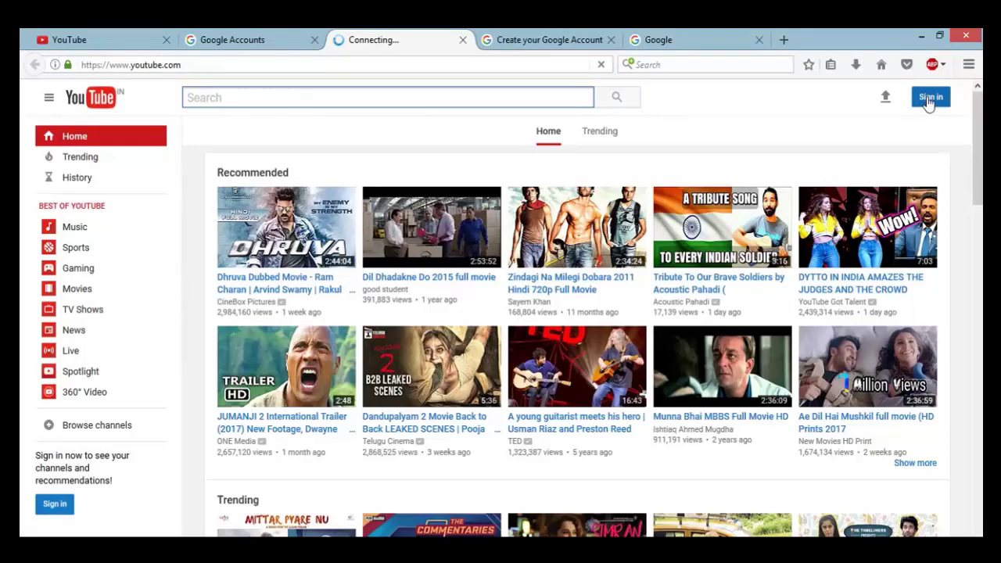
{"action": "left_click", "coordinate": [303, 40]}
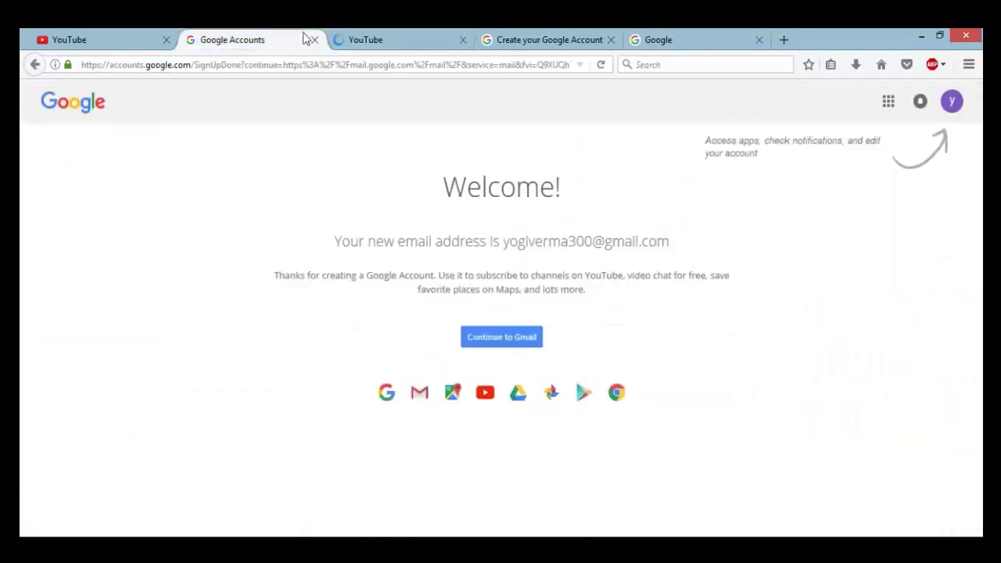
{"action": "left_click", "coordinate": [403, 39]}
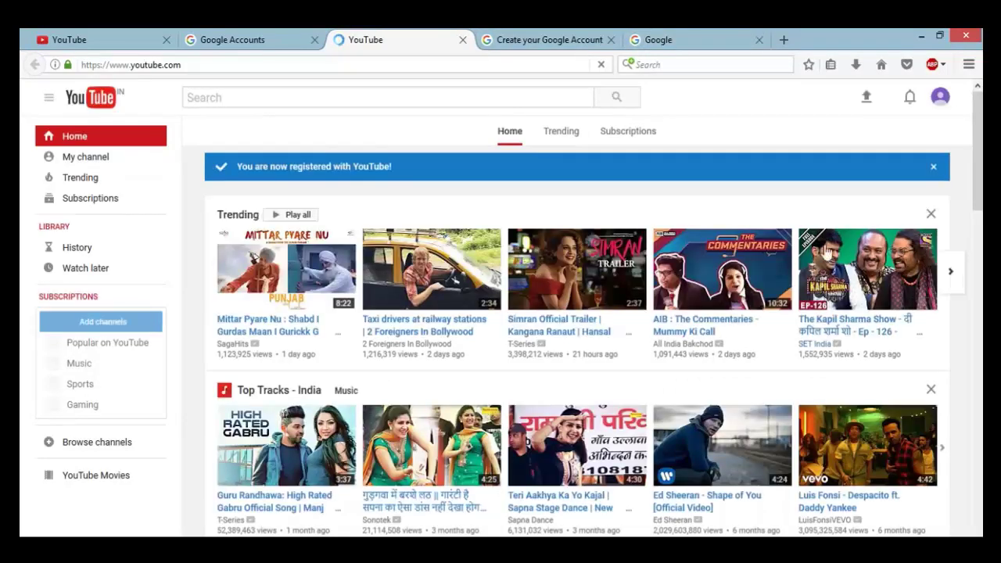
- Create a YouTube channel from Creator Studio, keeping the account holder's first and last name as the channel name
{"action": "left_click", "coordinate": [939, 101]}
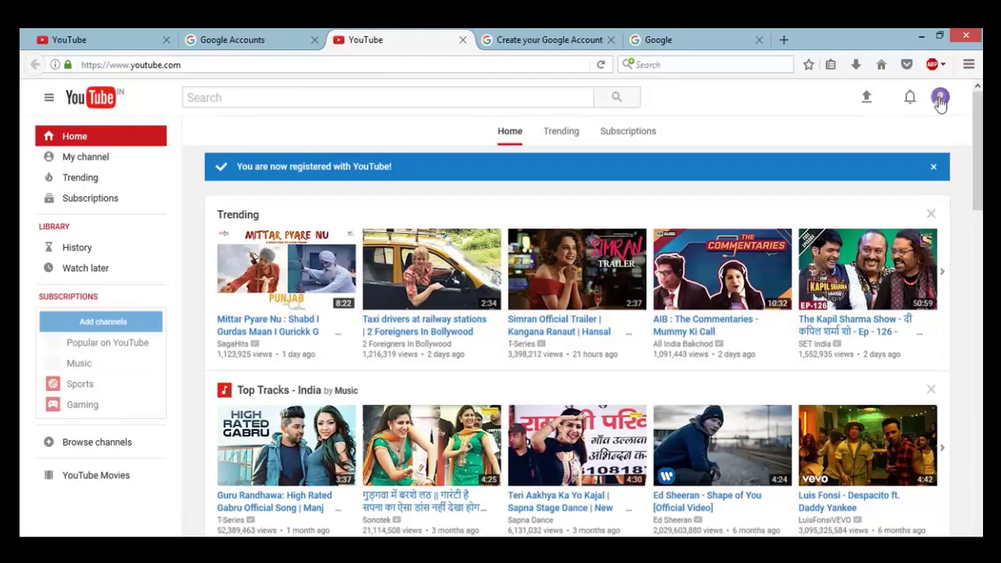
{"action": "left_click", "coordinate": [940, 100]}
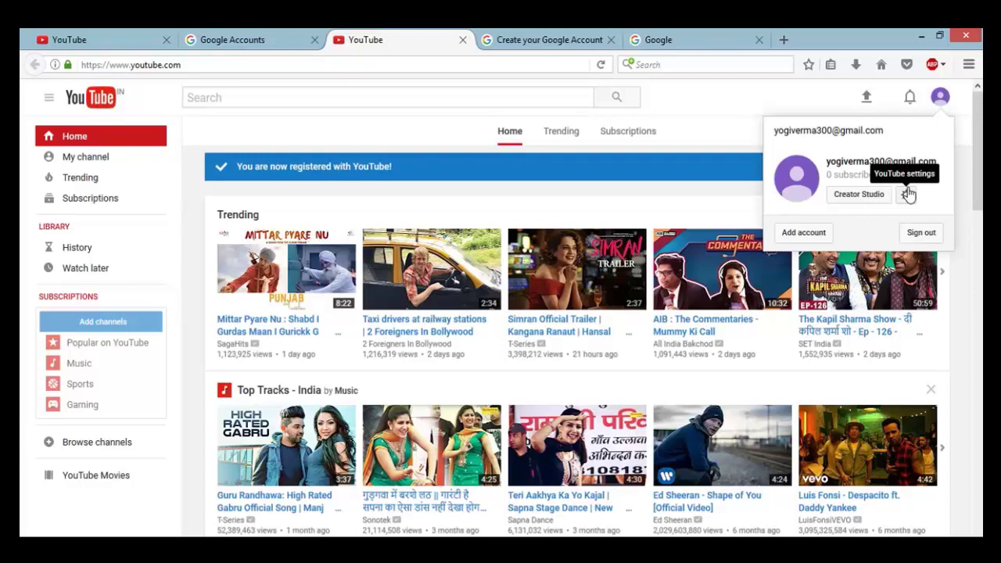
{"action": "left_click", "coordinate": [859, 194]}
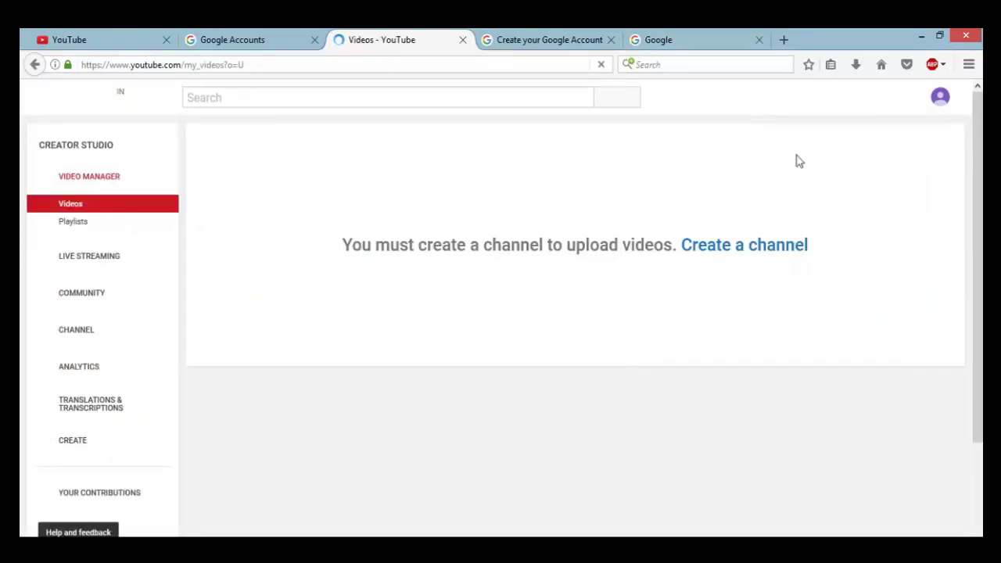
{"action": "left_click", "coordinate": [739, 248]}
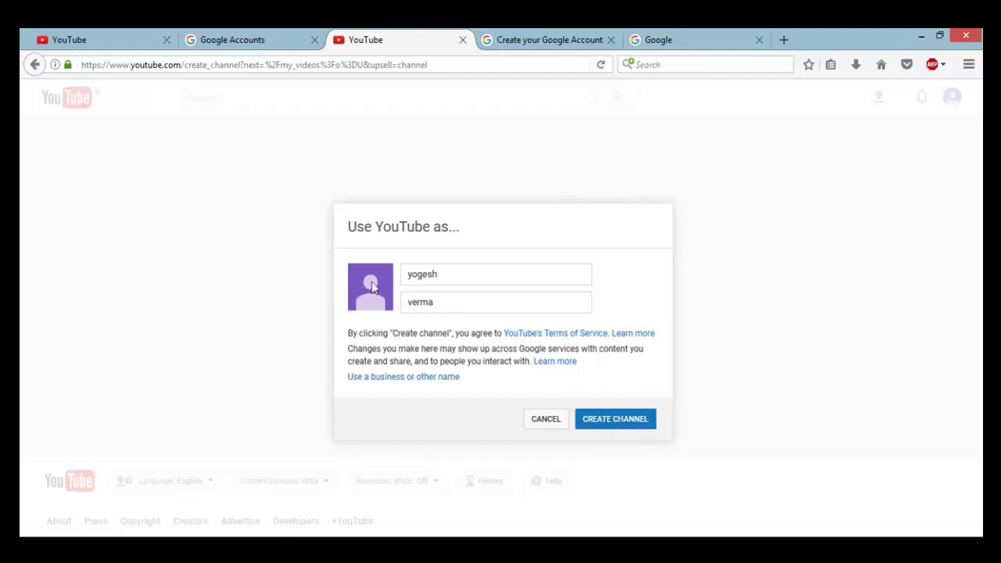
{"action": "left_click", "coordinate": [615, 420]}
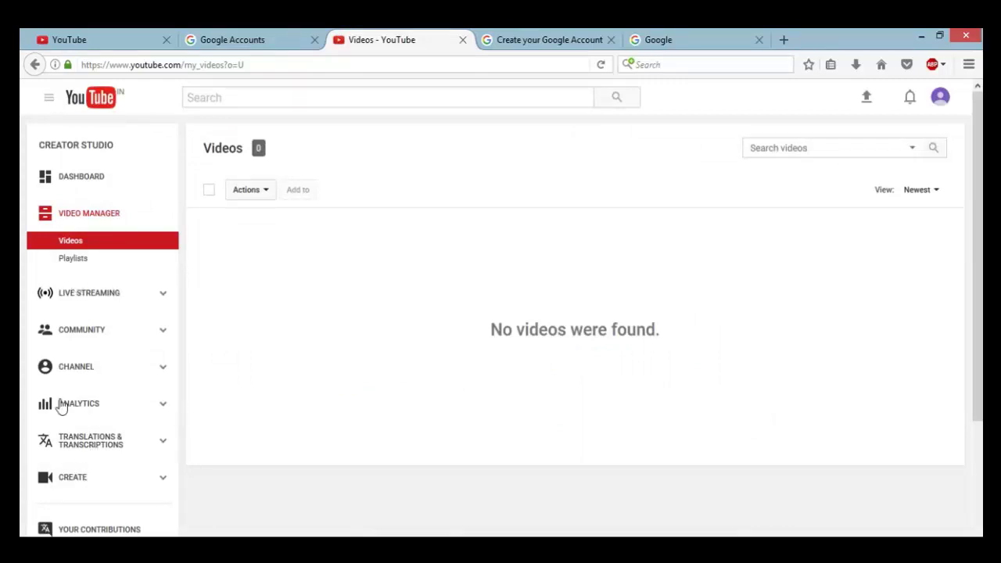
- Open the channel's Status and features page and examine the copyright status, Community Guidelines status and feature eligibility
{"action": "left_click", "coordinate": [81, 177]}
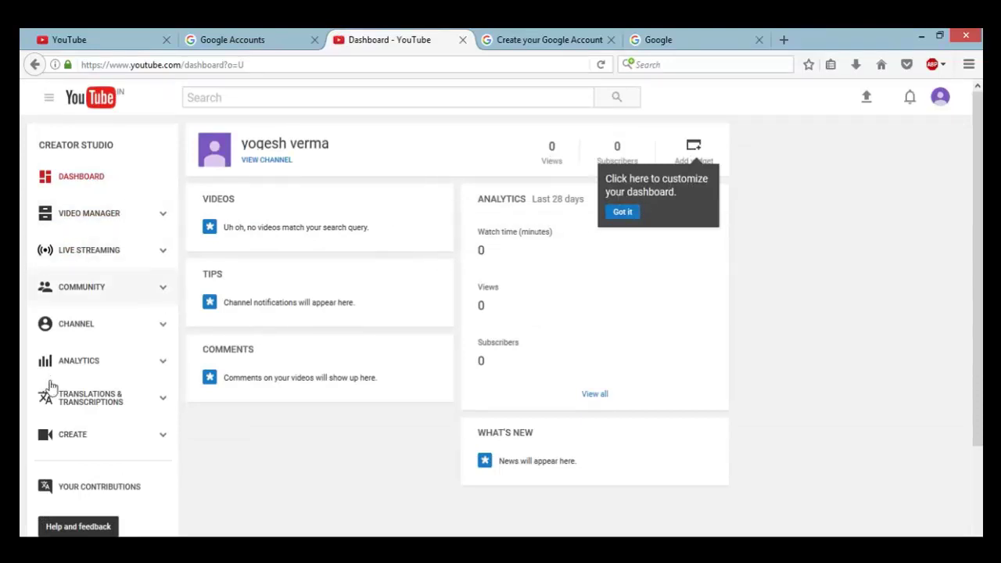
{"action": "left_click", "coordinate": [82, 326]}
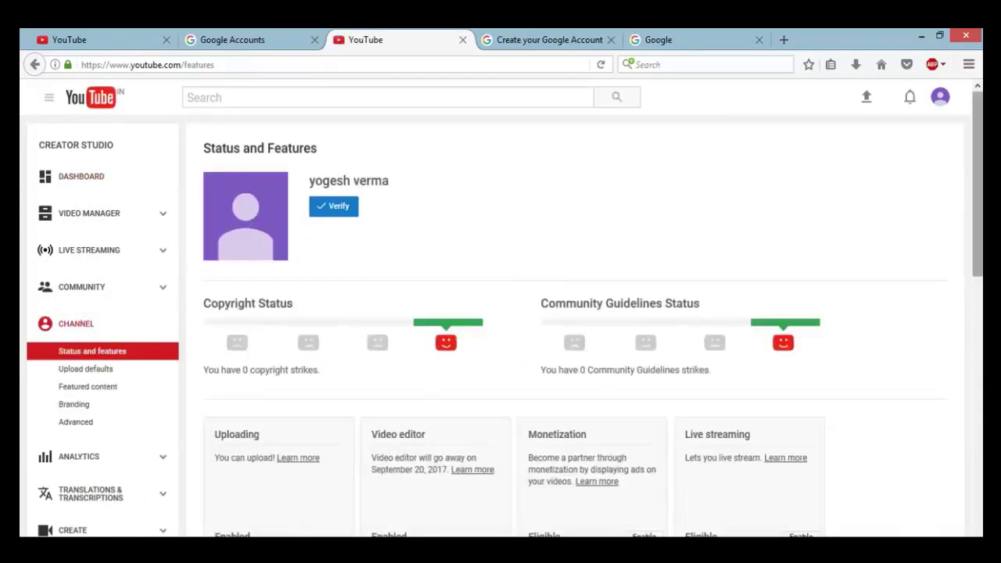
{"action": "scroll", "coordinate": [505, 307], "scroll_direction": "down", "scroll_amount": 3}
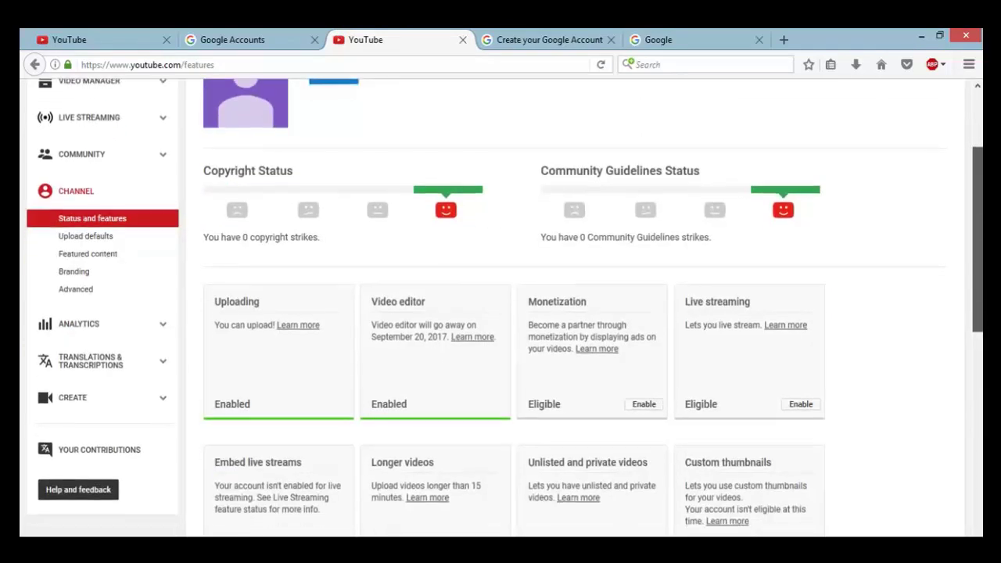
{"action": "scroll", "coordinate": [505, 307], "scroll_direction": "up", "scroll_amount": 3}
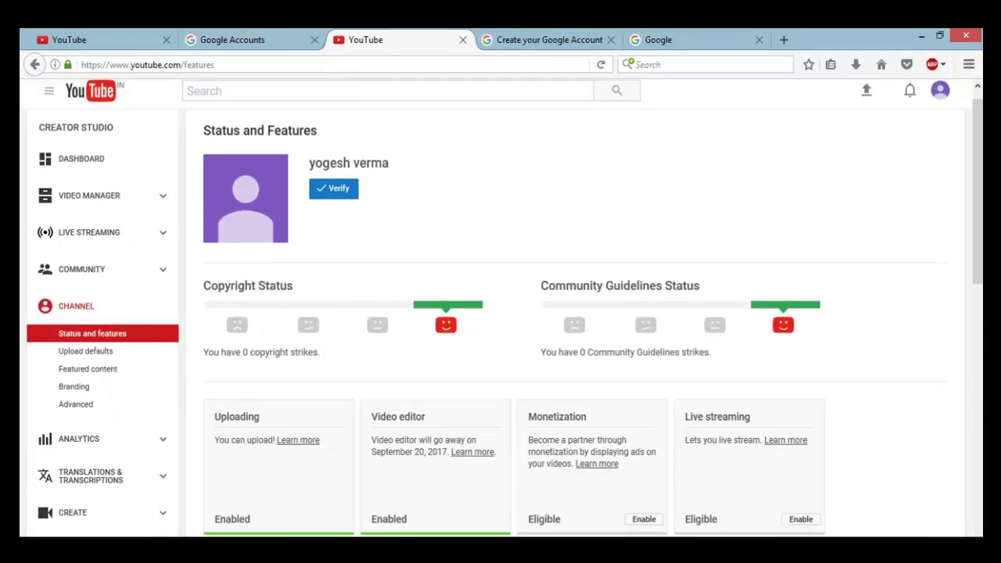
{"action": "scroll", "coordinate": [505, 307], "scroll_direction": "down", "scroll_amount": 6}
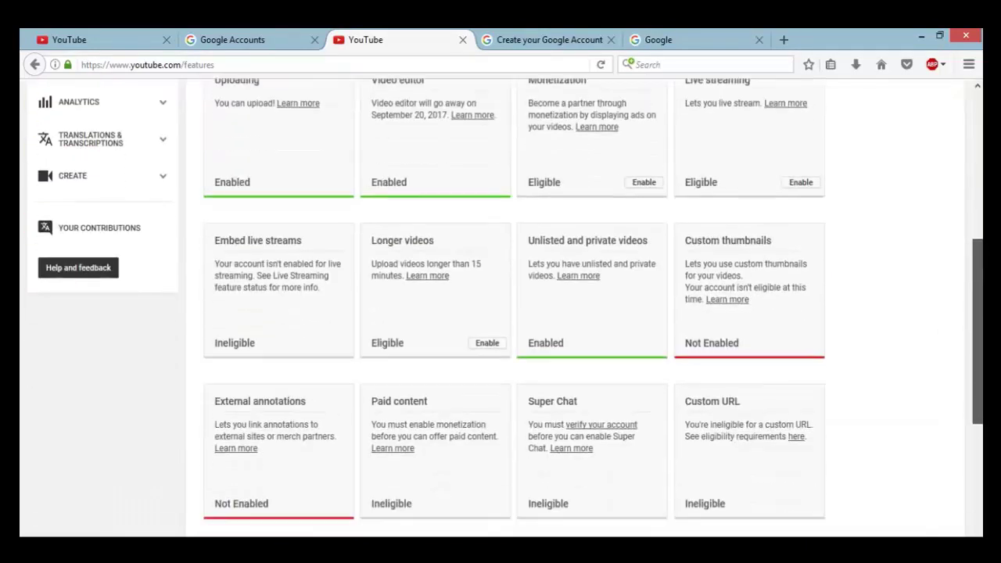
{"action": "scroll", "coordinate": [505, 307], "scroll_direction": "down", "scroll_amount": 3}
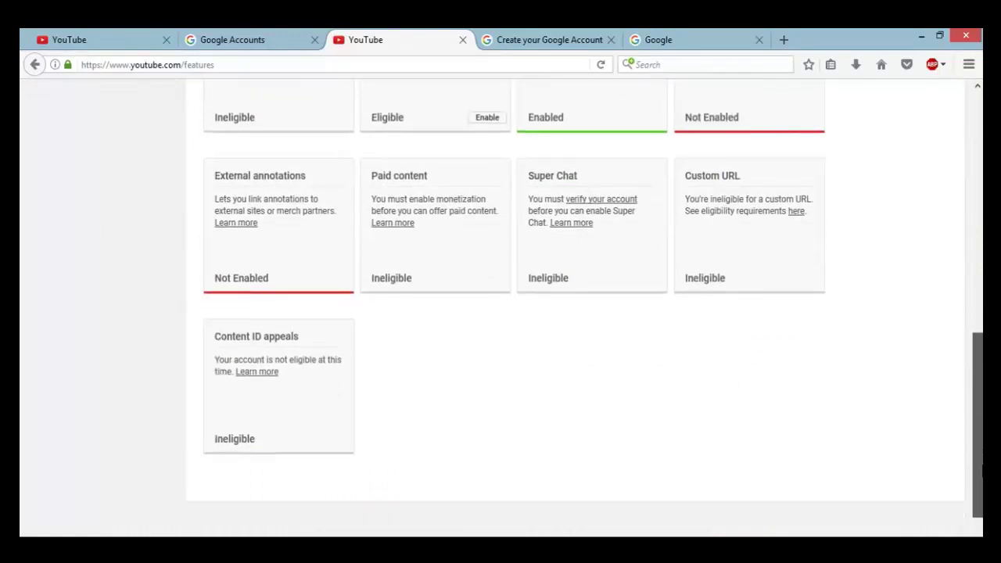
{"action": "left_click_drag", "start_coordinate": [977, 469], "coordinate": [978, 224]}
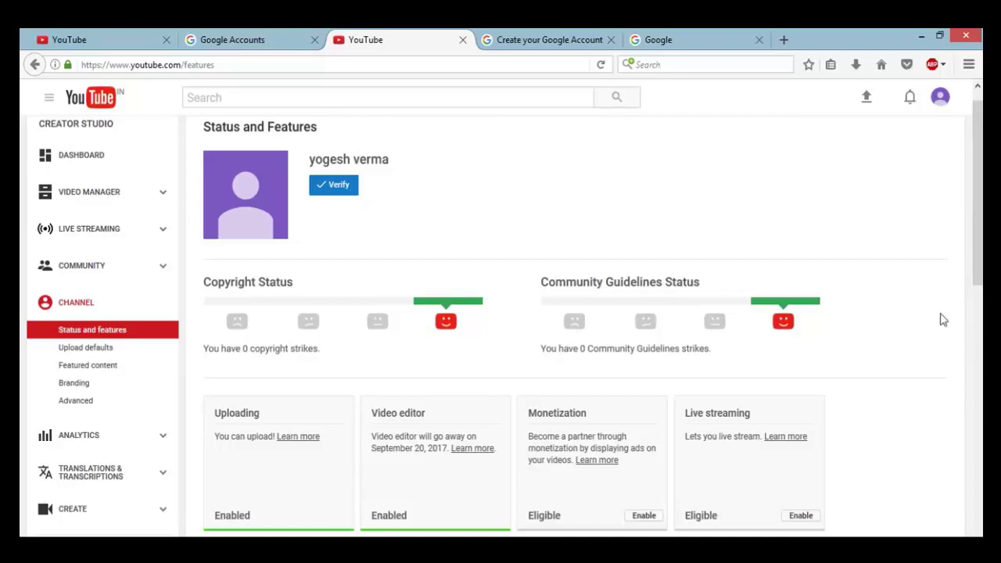
{"action": "left_click_drag", "start_coordinate": [978, 192], "coordinate": [978, 217]}
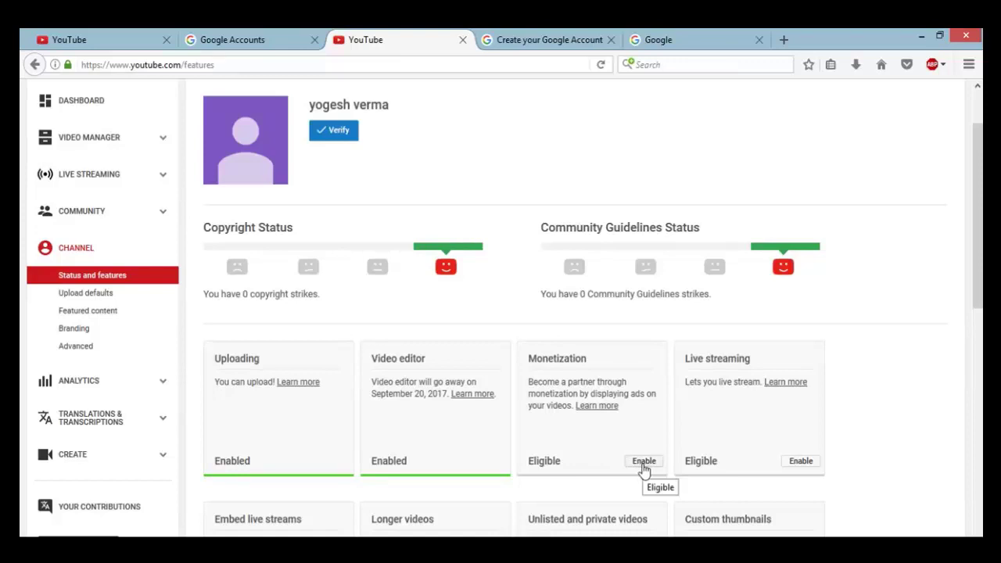
- Enable monetization for the channel and accept the YouTube Partner Program terms, agreeing to all three required statements
{"action": "left_click", "coordinate": [644, 461]}
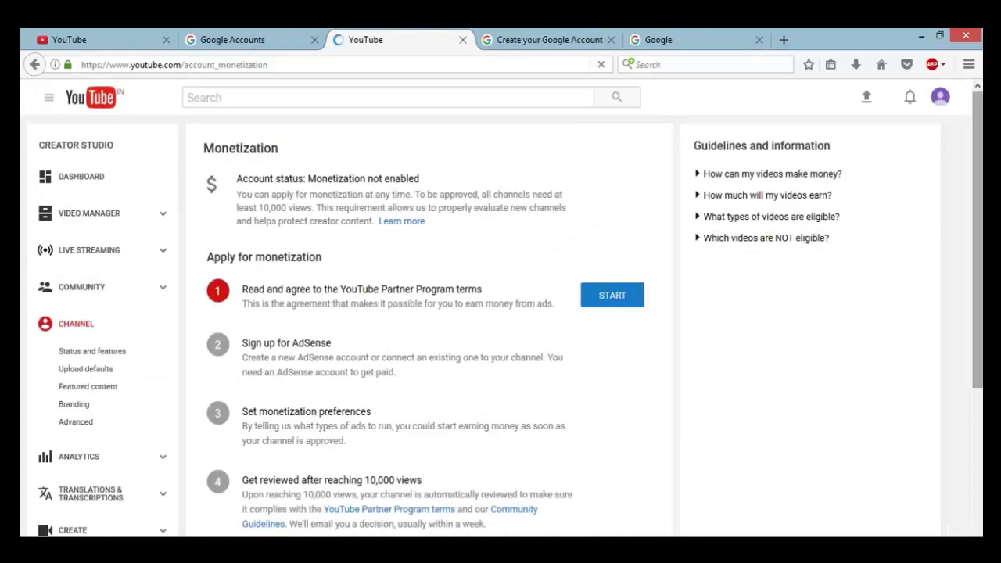
{"action": "scroll", "coordinate": [500, 313], "scroll_direction": "down", "scroll_amount": 2}
{"action": "scroll", "coordinate": [500, 313], "scroll_direction": "up", "scroll_amount": 2}
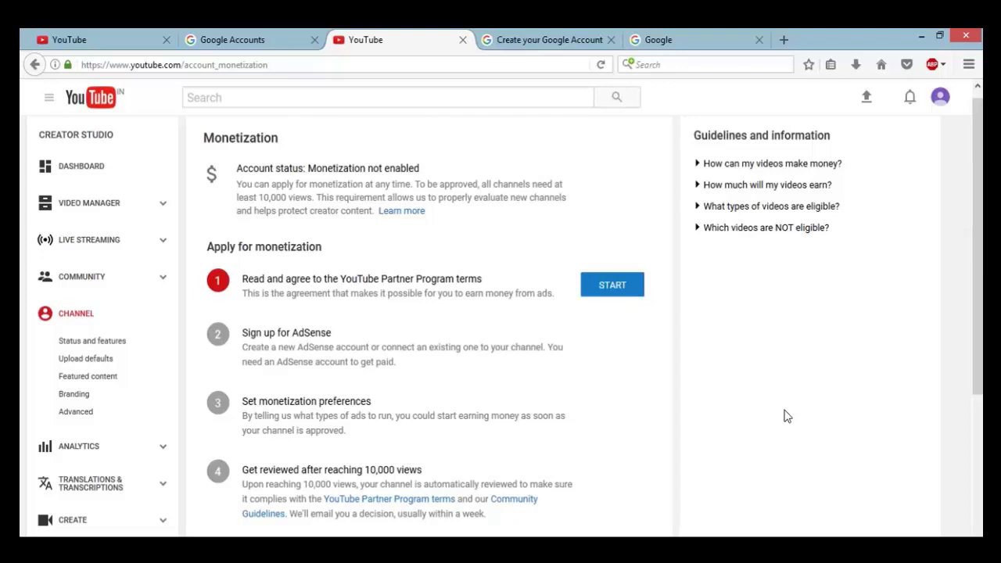
{"action": "left_click", "coordinate": [614, 288]}
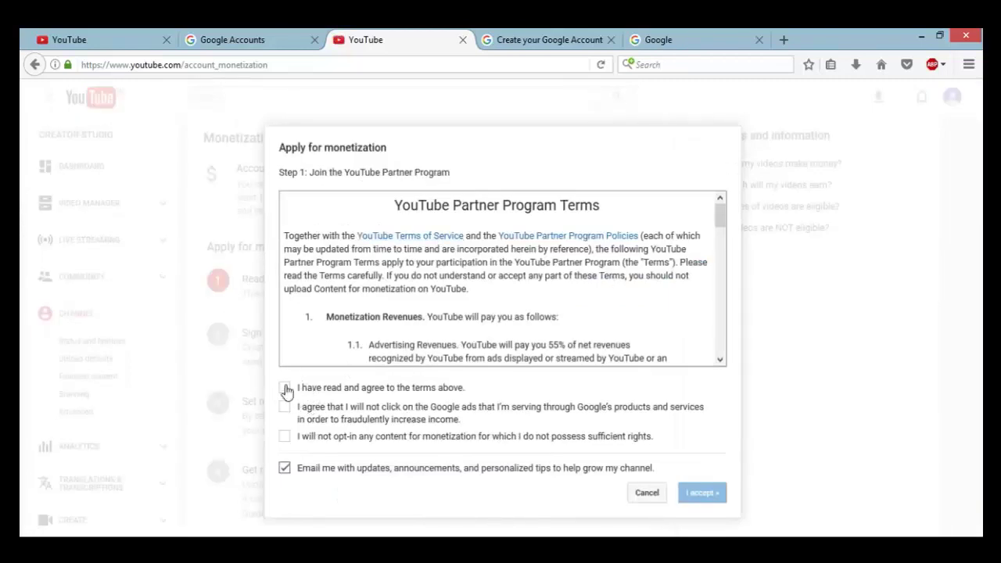
{"action": "left_click", "coordinate": [284, 387]}
{"action": "left_click", "coordinate": [284, 408]}
{"action": "left_click", "coordinate": [284, 437]}
{"action": "left_click", "coordinate": [706, 501]}
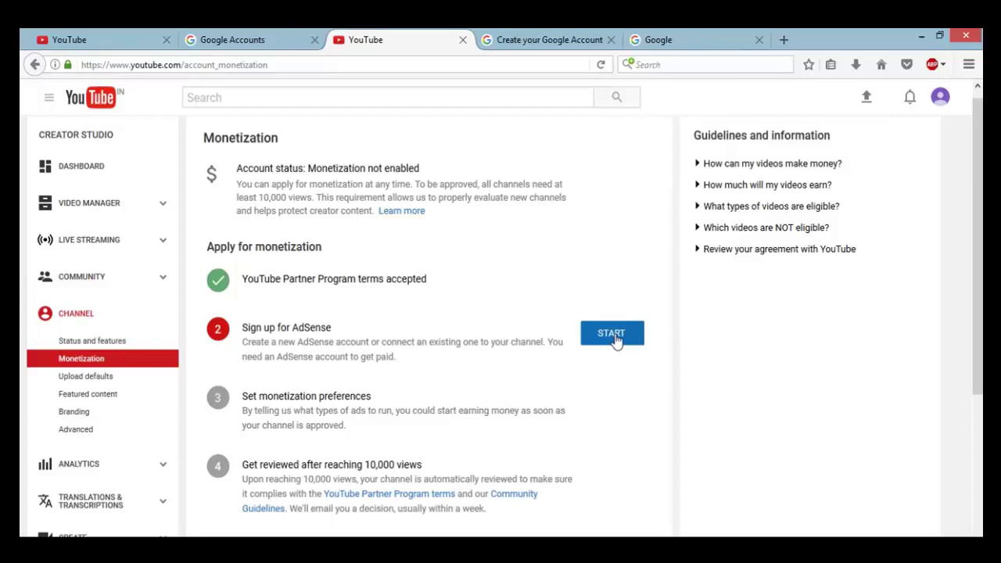
- Start the AdSense sign-up for the channel's monetization application
{"action": "left_click", "coordinate": [617, 342]}
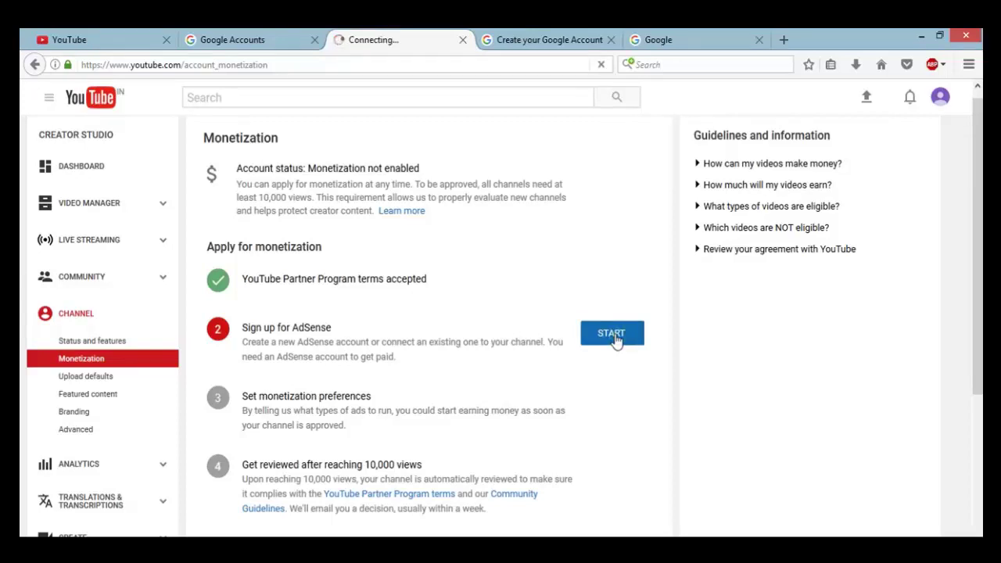